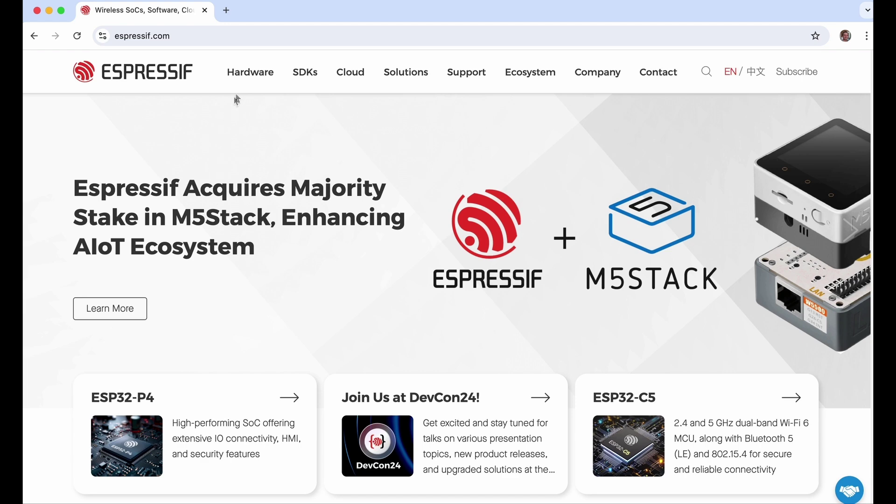
# Step: Open the ESP Product Selector from the Hardware menu
pyautogui.moveTo(250, 75)
pyautogui.click(175, 228)
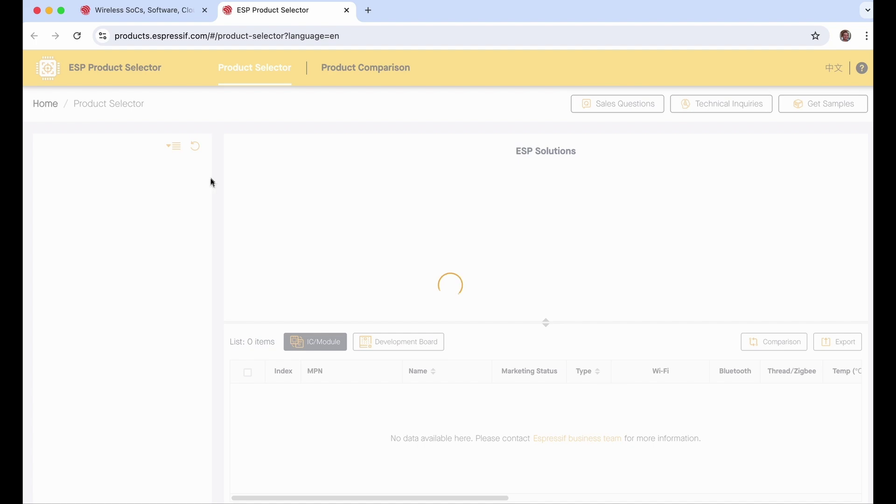
pyautogui.moveTo(208, 175); pyautogui.dragTo(208, 194)
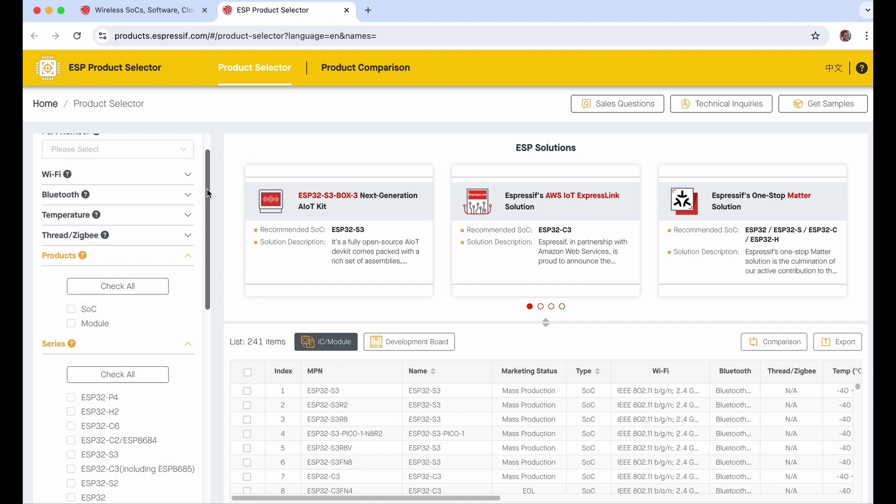
# Step: Toggle the Wi-Fi, Bluetooth and Thread/Zigbee filters, then bring up the ESP32-C3 product brief
pyautogui.click(139, 182)
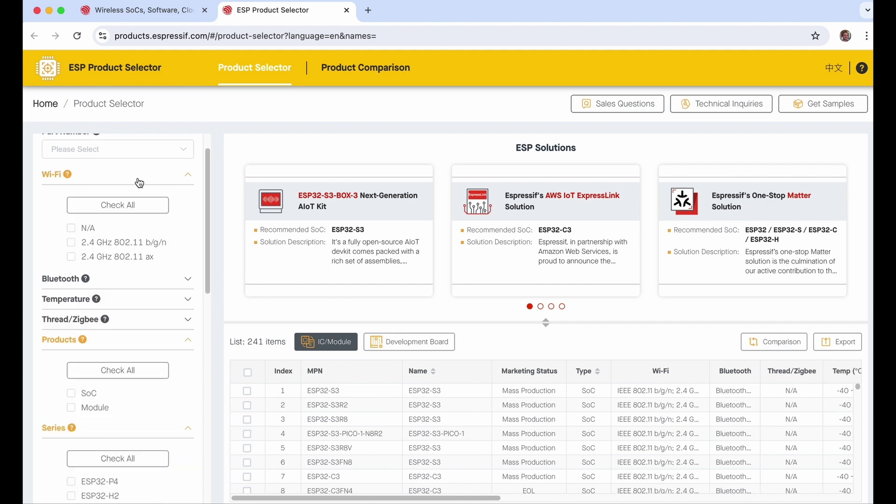
pyautogui.click(136, 177)
pyautogui.click(130, 200)
pyautogui.click(130, 200)
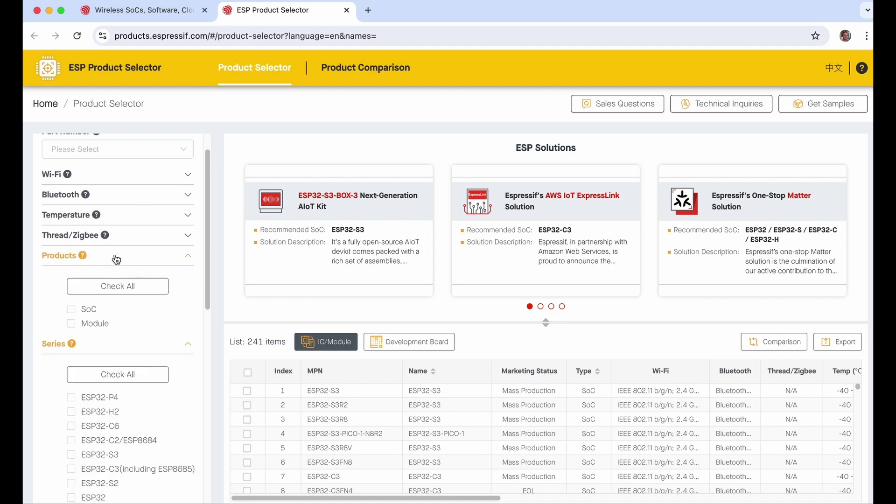
pyautogui.click(121, 237)
pyautogui.click(121, 238)
pyautogui.scroll(-1, 529, 392)
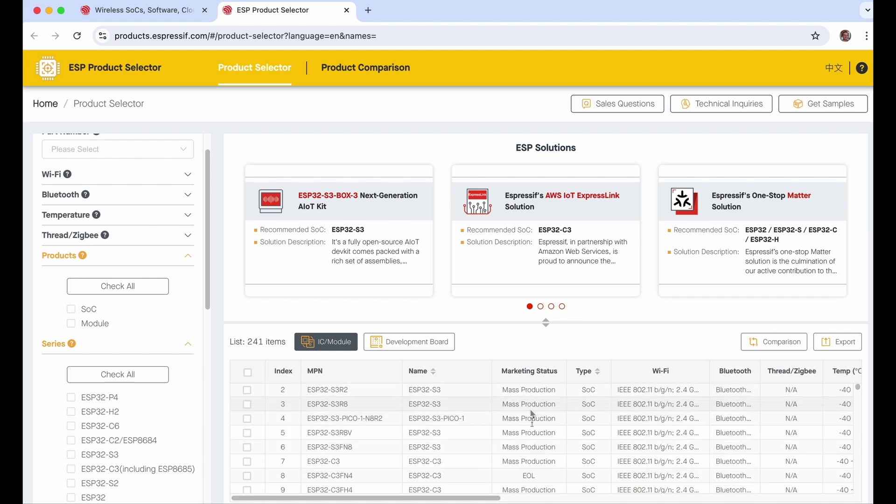
pyautogui.click(535, 475)
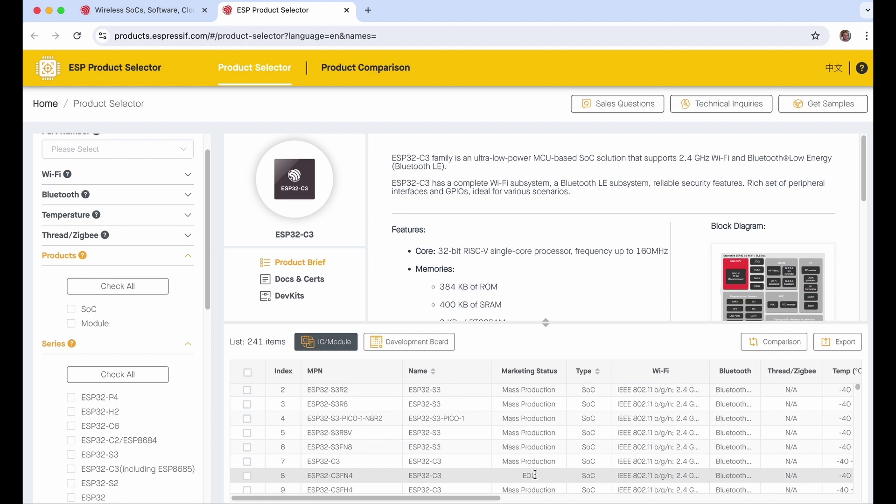
# Step: Show the ESP32-S3 product brief and scroll through its feature list
pyautogui.scroll(1, 533, 474)
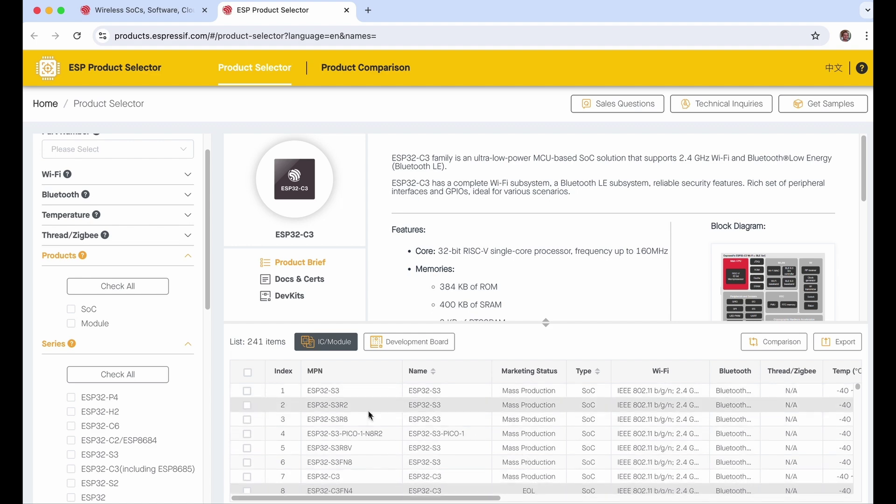
pyautogui.click(364, 396)
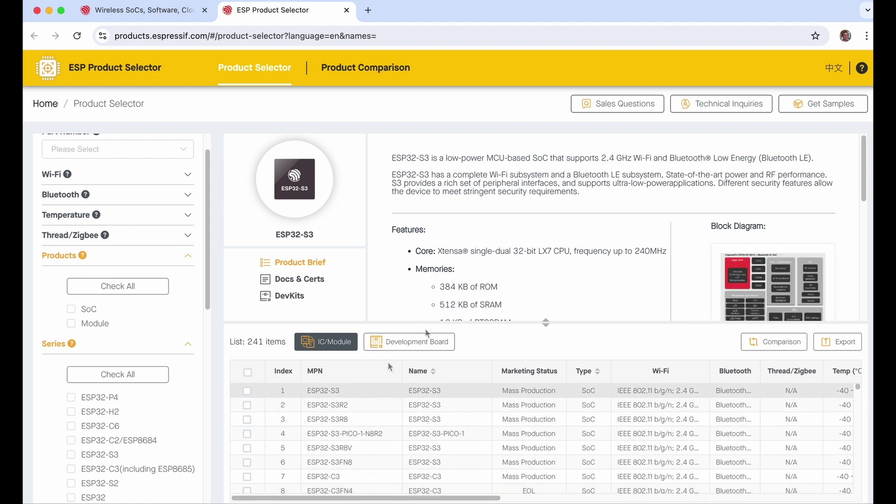
pyautogui.scroll(-1, 555, 245)
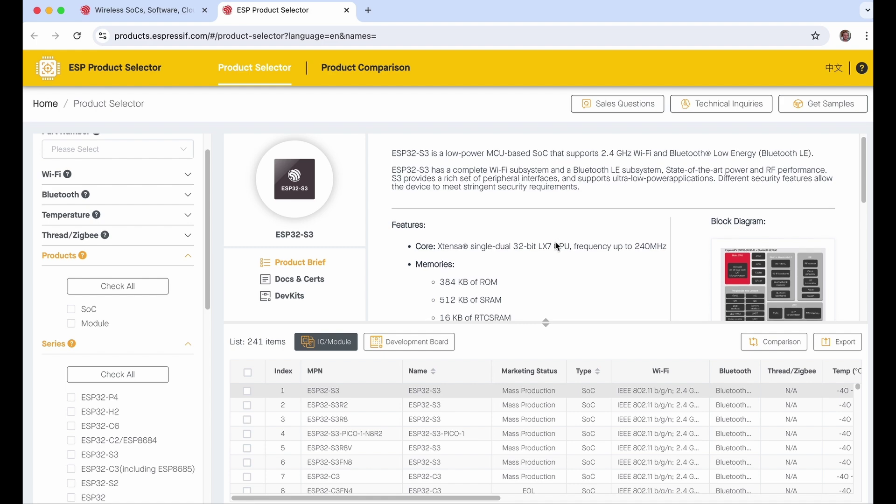
pyautogui.scroll(-2, 556, 242)
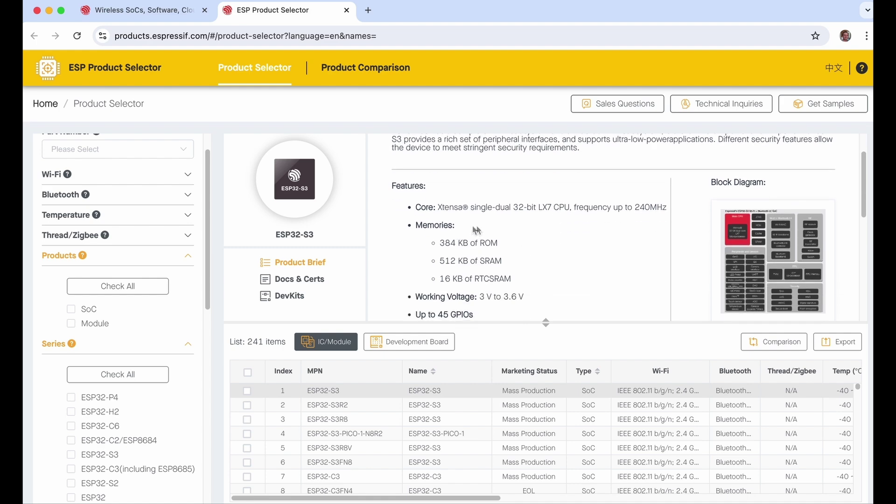
pyautogui.scroll(-5, 506, 237)
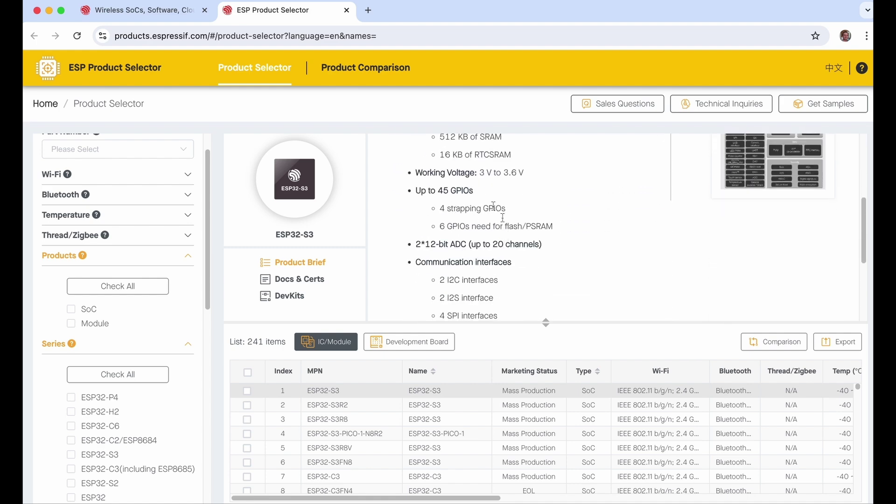
pyautogui.scroll(-3, 480, 223)
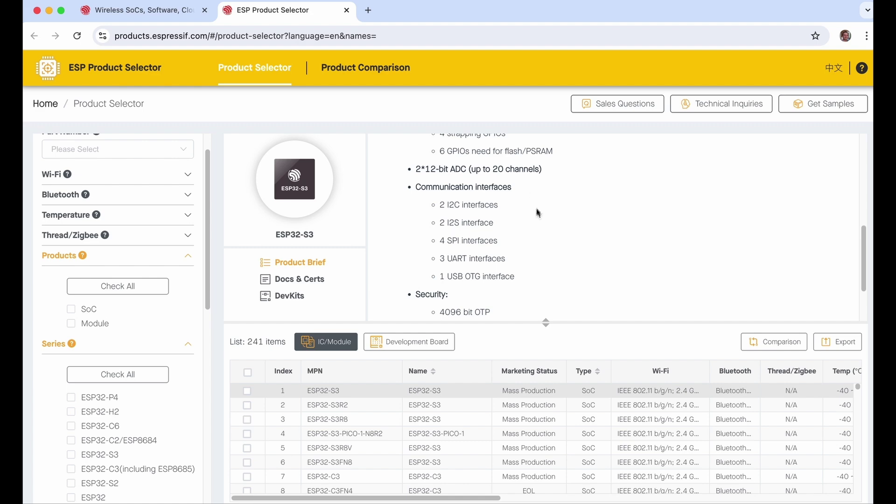
# Step: View the ESP32-S3 DevKits, then go to the Product Comparison page
pyautogui.scroll(-3, 536, 210)
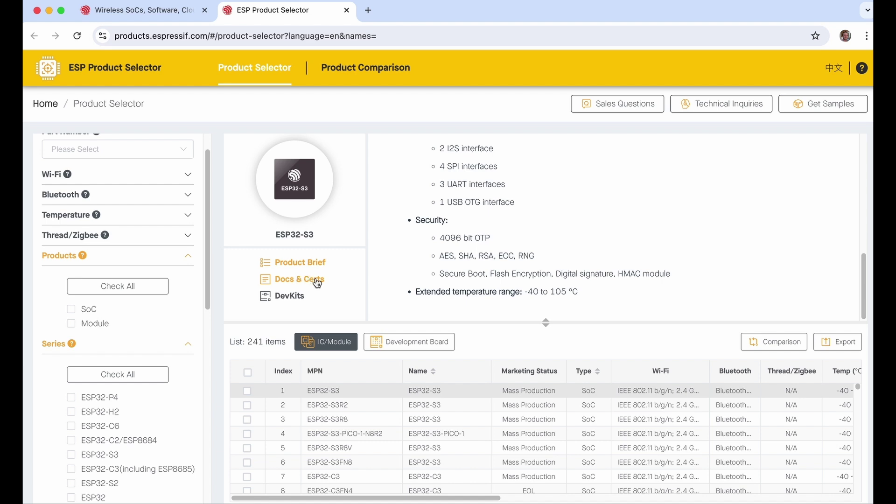
pyautogui.click(291, 297)
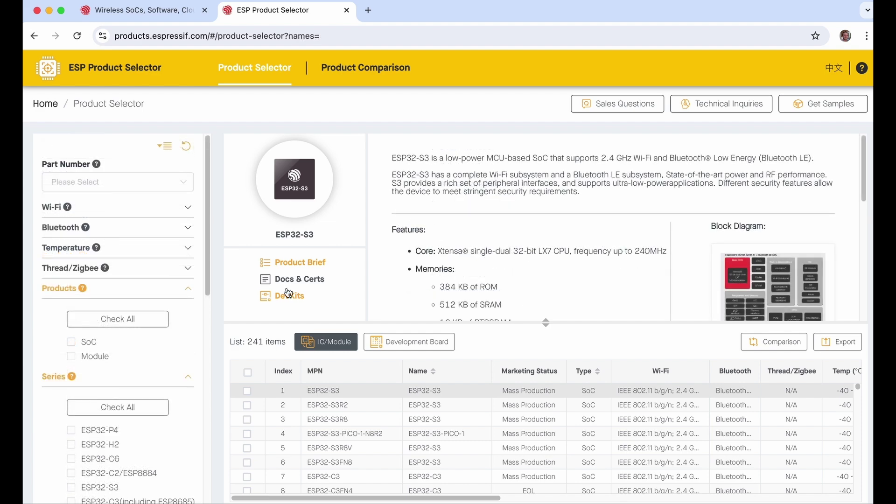
pyautogui.click(356, 71)
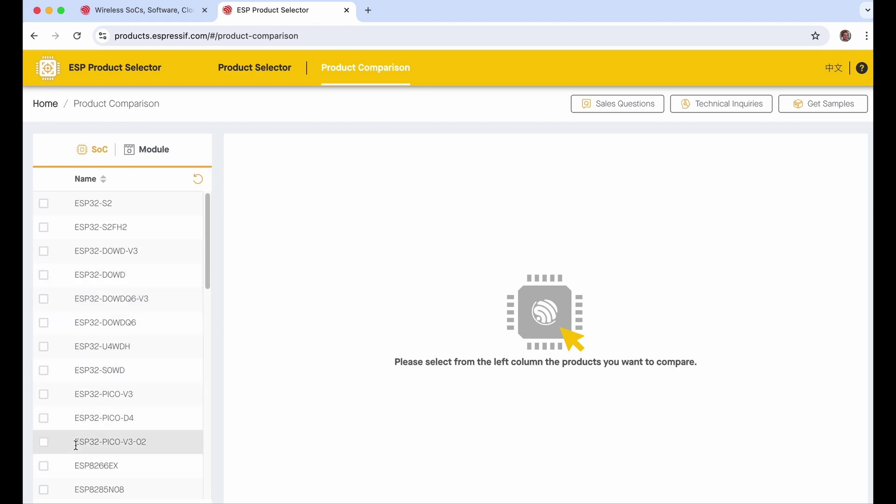
# Step: Tick ESP32-S3 and ESP32-C6 in the SoC list to compare them side by side
pyautogui.scroll(-5, 76, 445)
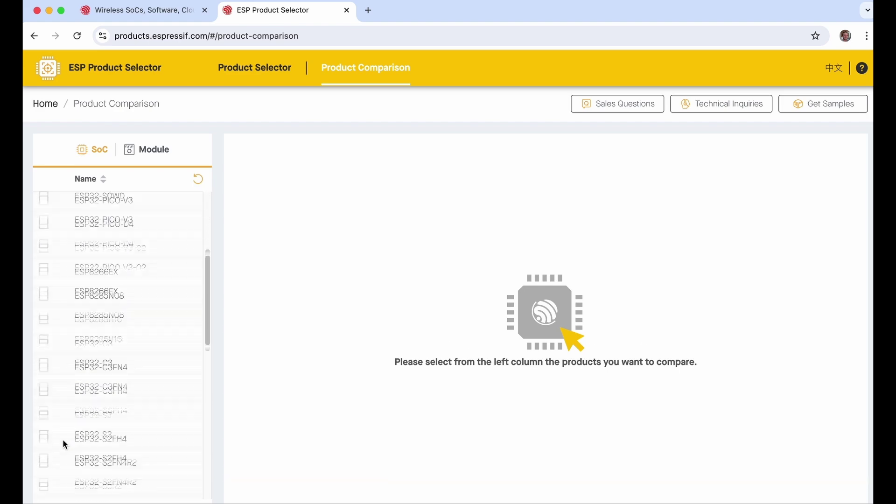
pyautogui.click(46, 416)
pyautogui.scroll(-10, 81, 415)
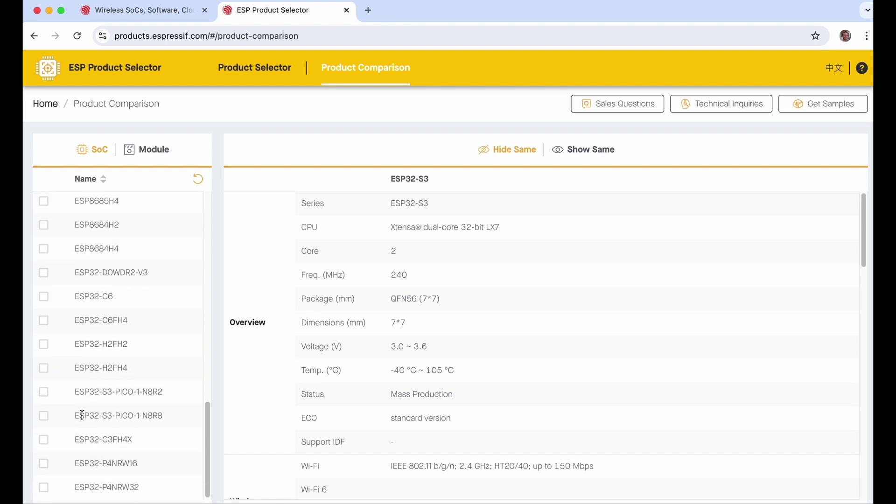
pyautogui.click(45, 299)
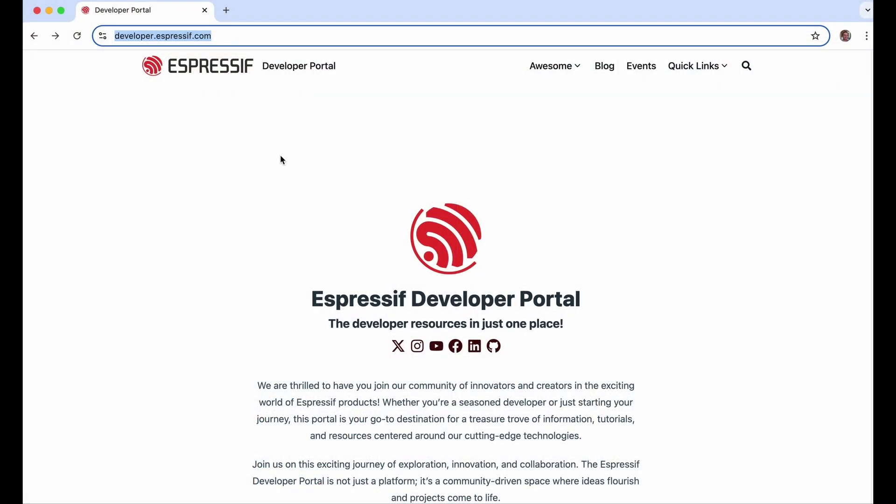
# Step: Go to the developer portal blog and scroll down to its footer
pyautogui.click(603, 68)
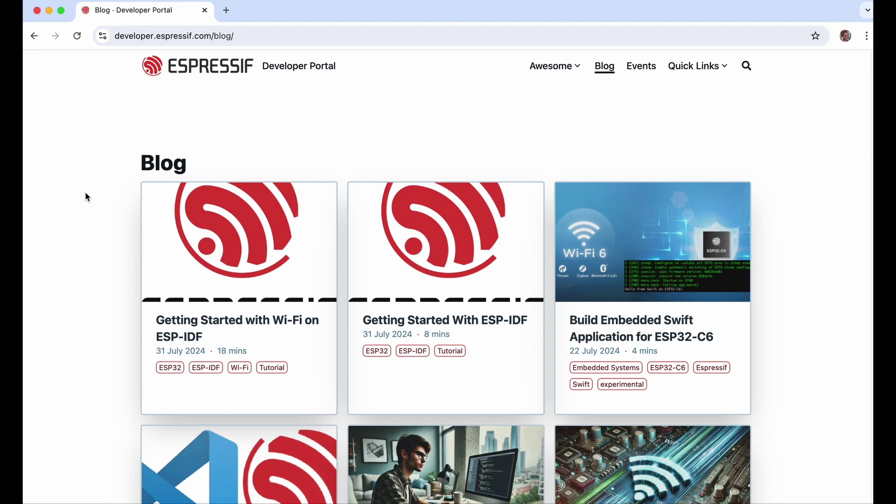
pyautogui.scroll(-1, 85, 193)
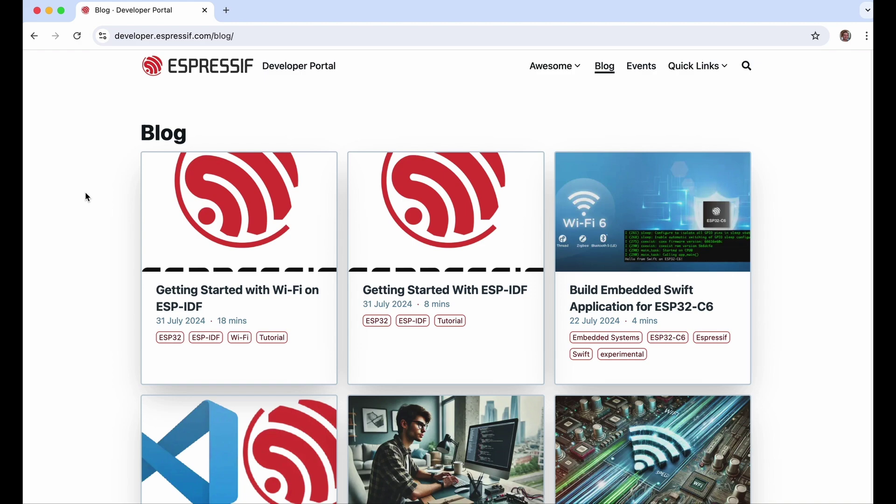
pyautogui.scroll(-5, 85, 191)
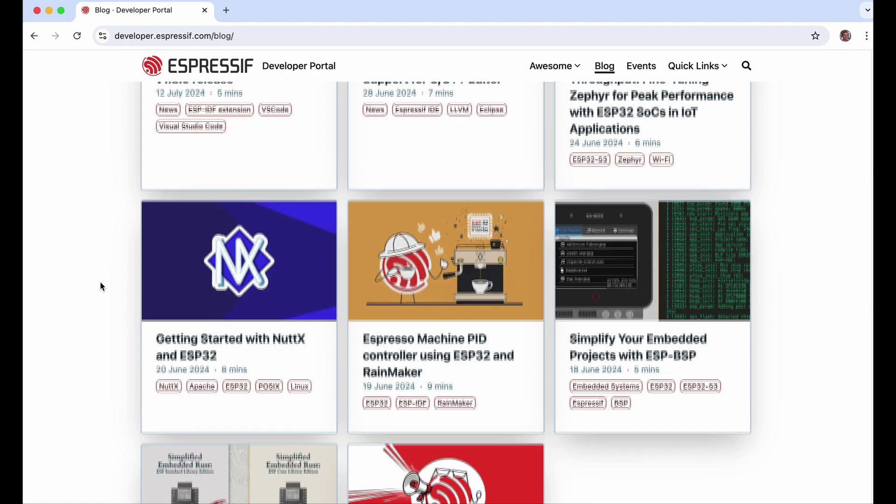
pyautogui.scroll(-5, 100, 282)
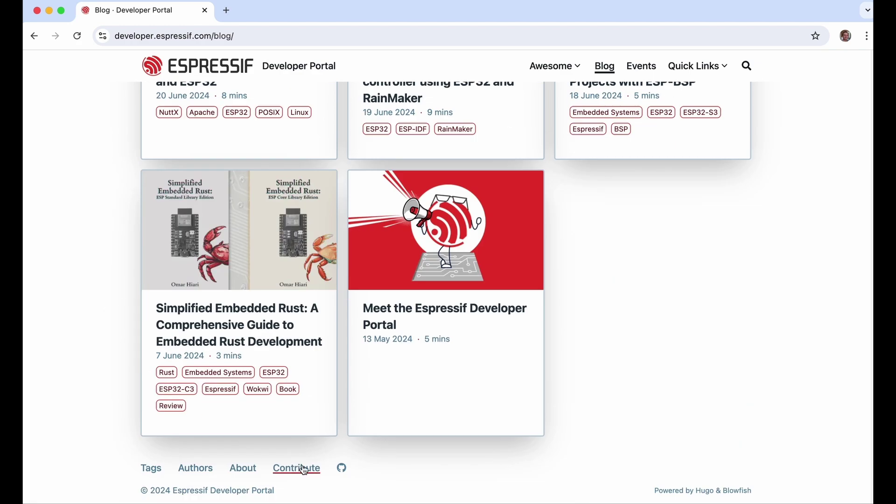
# Step: Open the Contribution guide, then the developer-portal GitHub repository from the blog footer
pyautogui.click(284, 470)
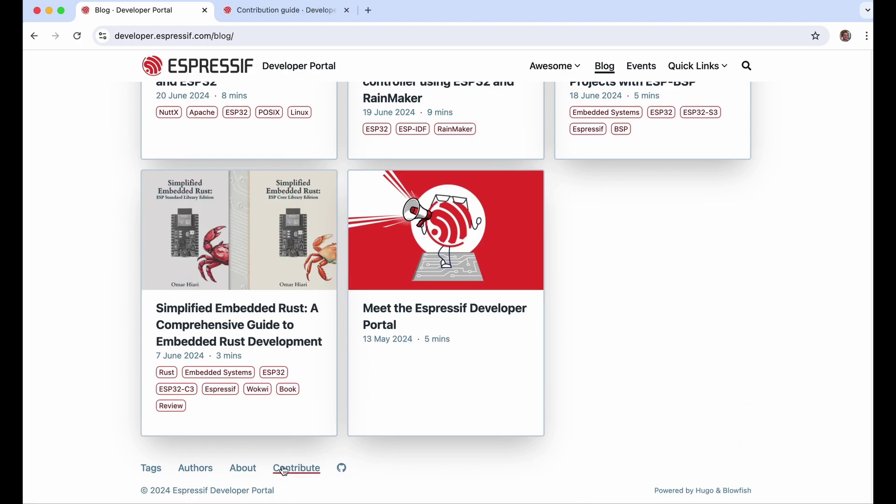
pyautogui.click(264, 12)
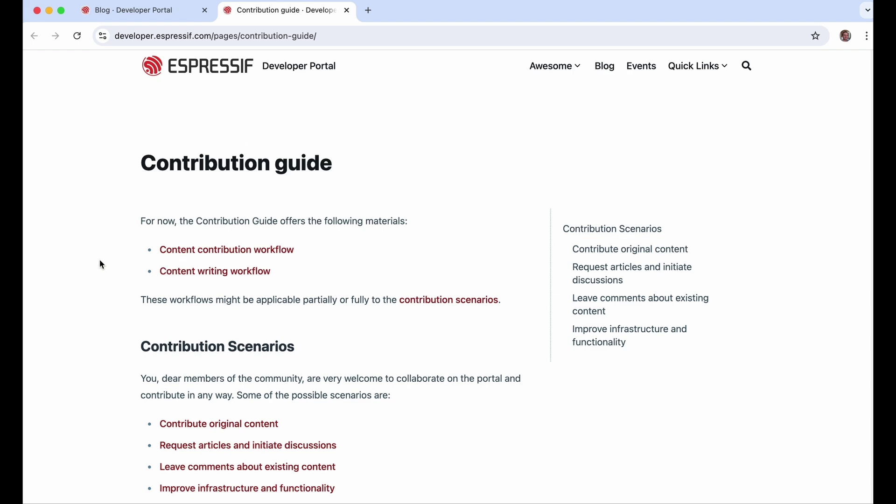
pyautogui.click(172, 13)
pyautogui.click(339, 469)
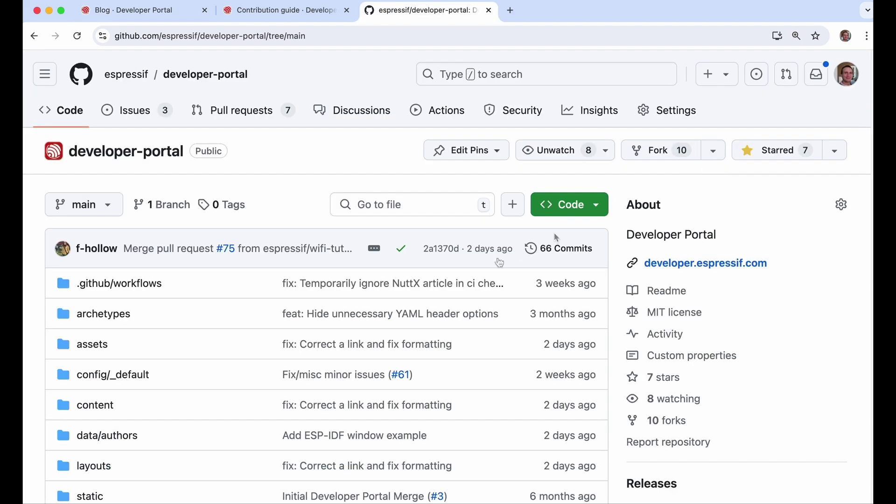
# Step: Browse to content/blog/espresso-machine/index.md and view it as Raw
pyautogui.click(88, 411)
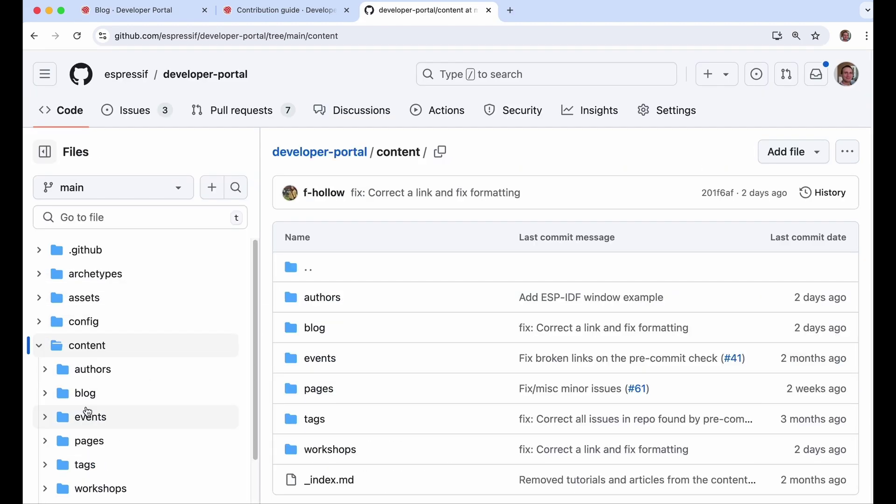
pyautogui.click(324, 332)
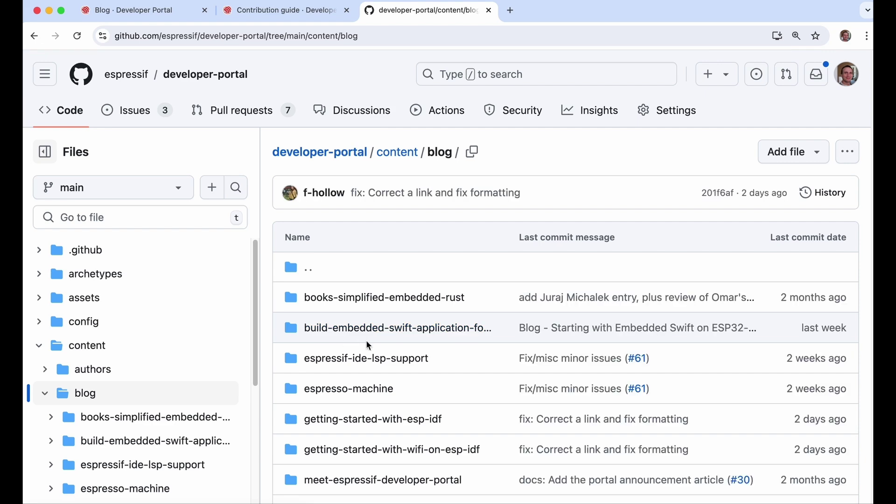
pyautogui.click(363, 395)
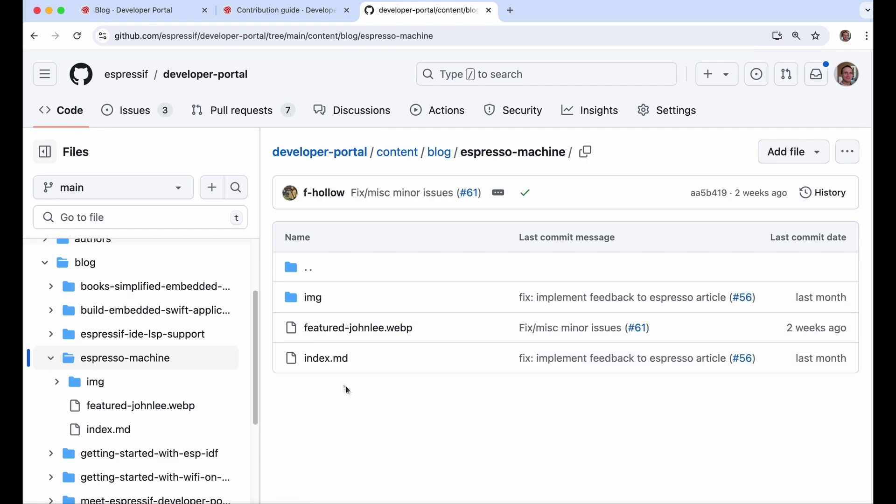
pyautogui.click(329, 364)
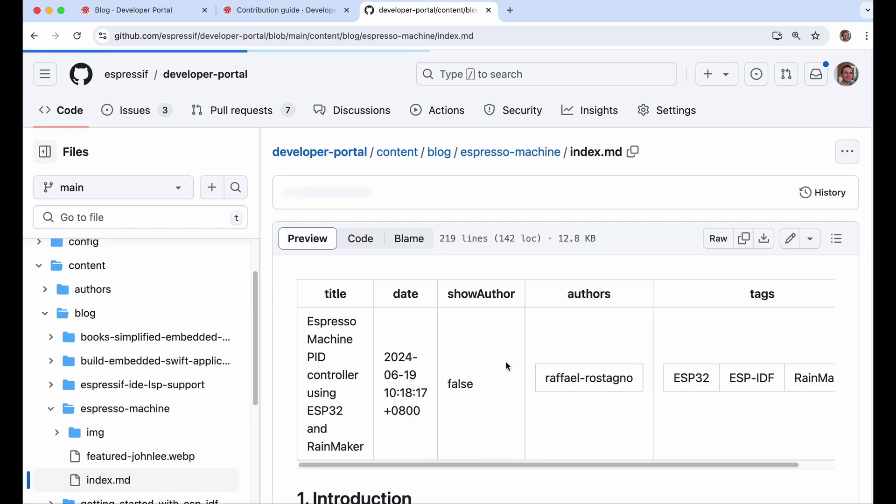
pyautogui.click(713, 241)
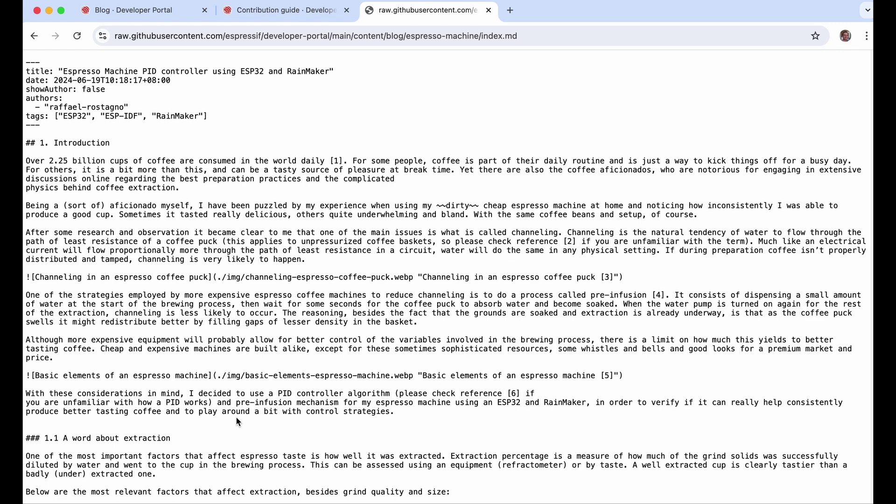
# Step: Return to the developer portal Blog tab
pyautogui.click(163, 13)
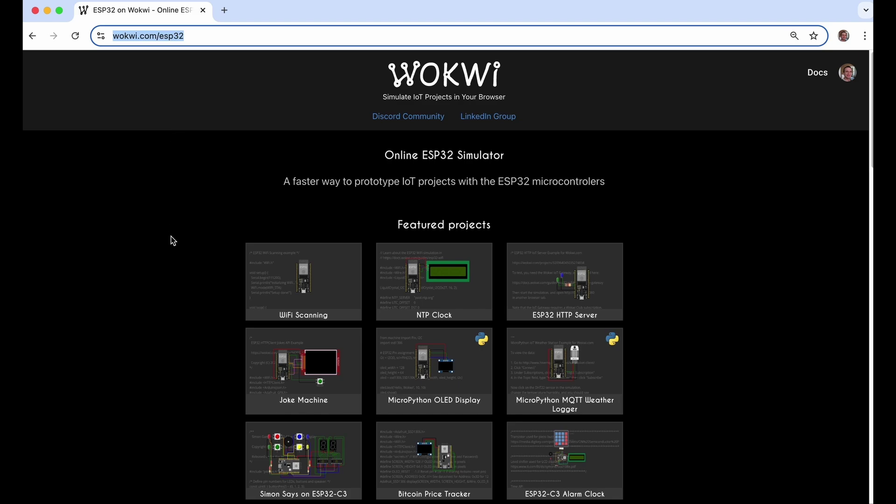
# Step: Open the M5Stack Core S3 starter template and start its CORE-S3 simulation
pyautogui.scroll(-1, 170, 236)
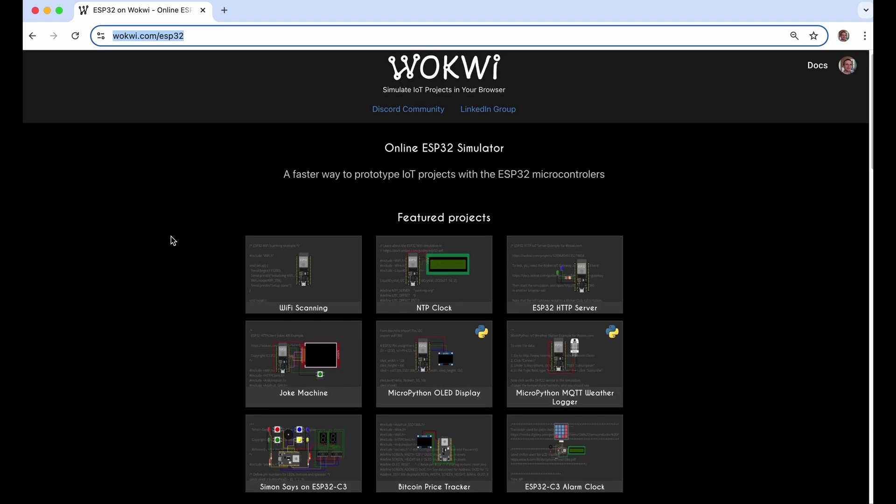
pyautogui.scroll(-7, 171, 236)
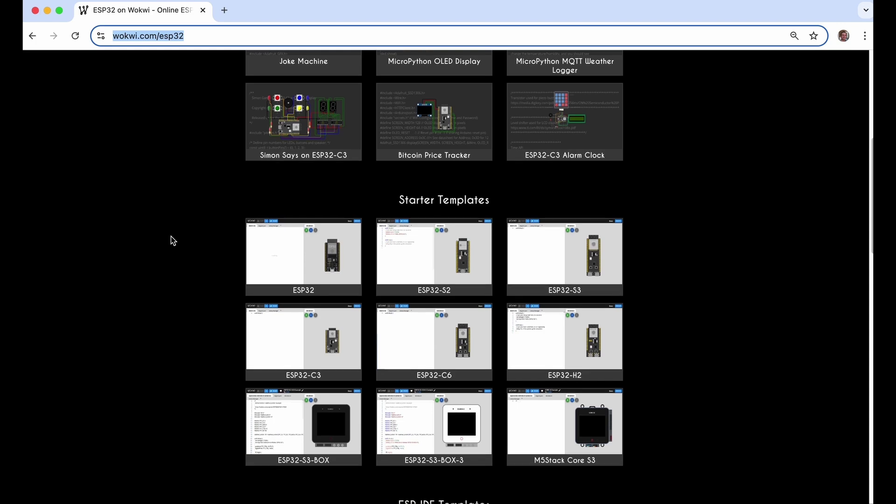
pyautogui.scroll(-6, 170, 236)
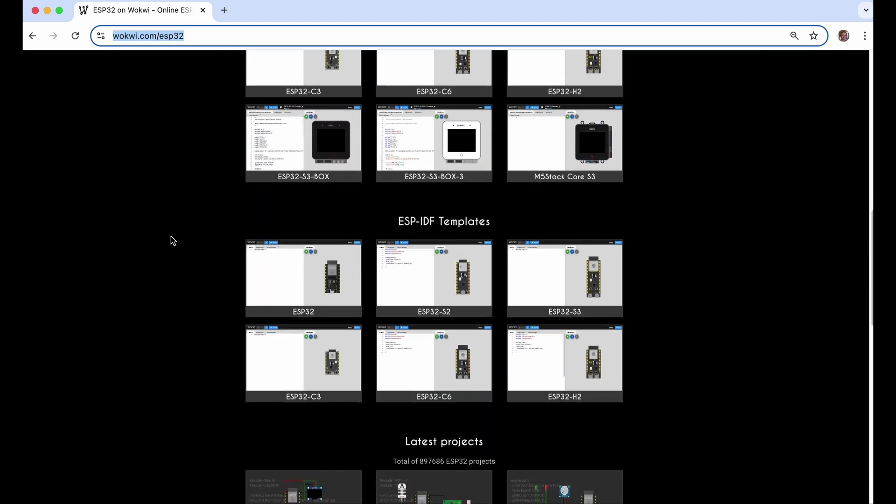
pyautogui.scroll(4, 171, 236)
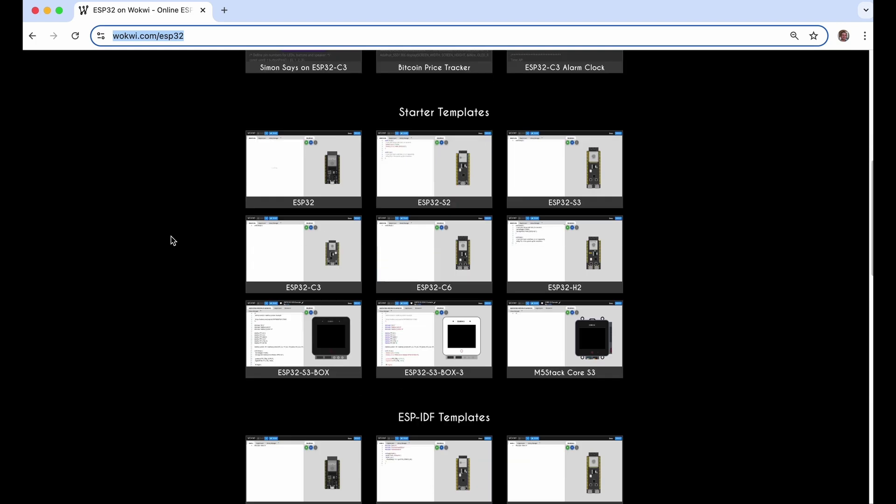
pyautogui.click(571, 337)
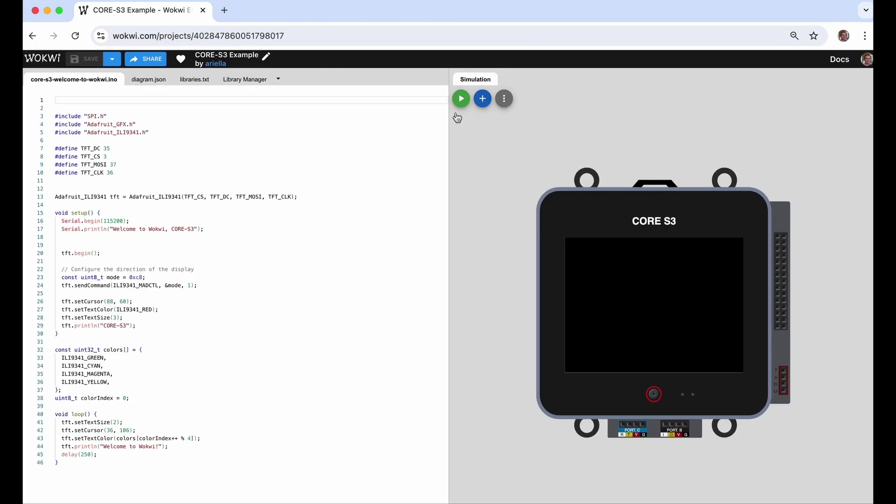
pyautogui.click(461, 100)
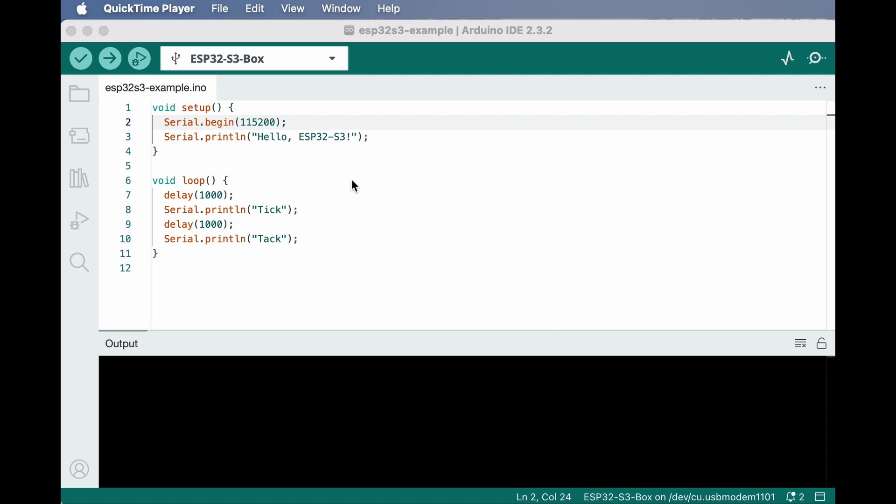
# Step: Keep ESP32-S3-Box as the board, upload the sketch, and open the Serial Monitor
pyautogui.click(233, 54)
pyautogui.click(236, 60)
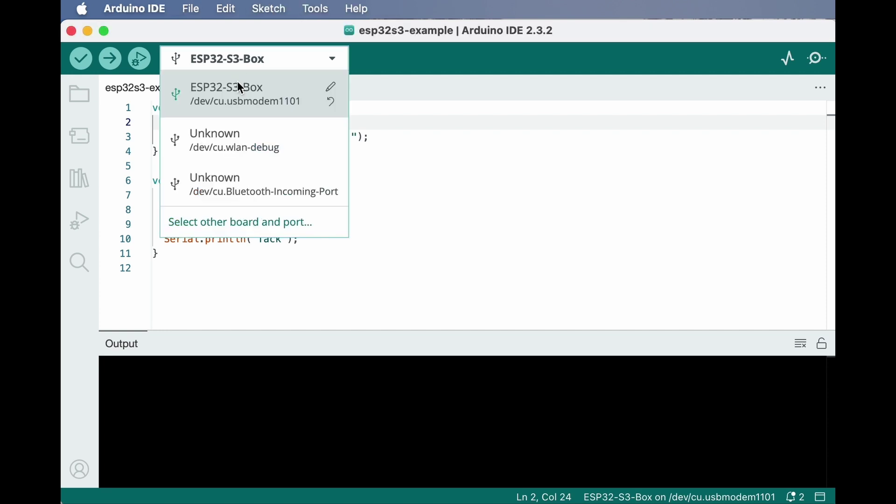
pyautogui.click(431, 152)
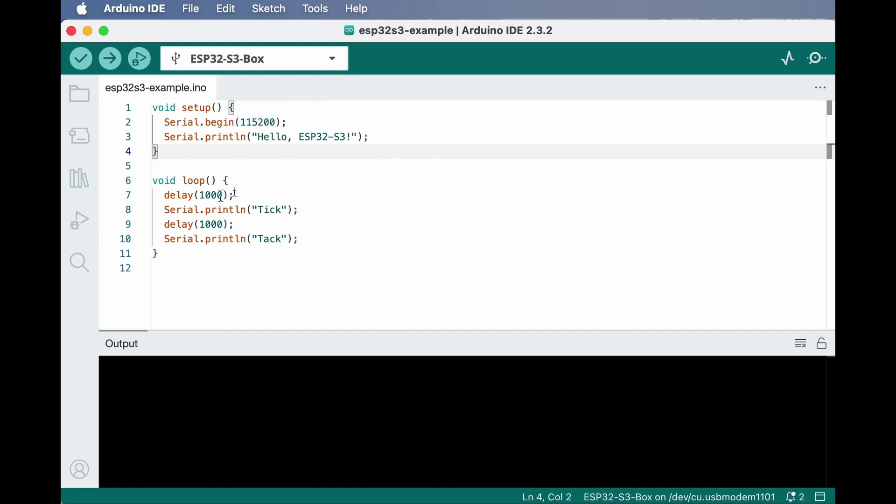
pyautogui.click(113, 65)
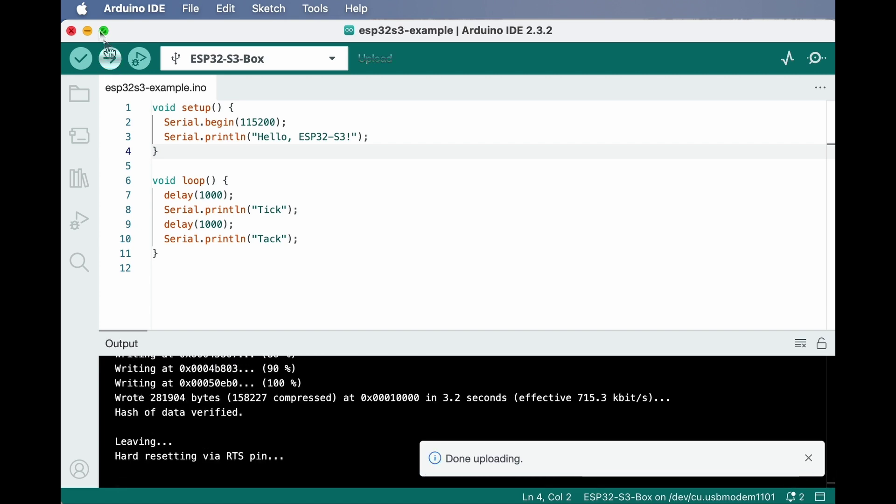
pyautogui.click(315, 9)
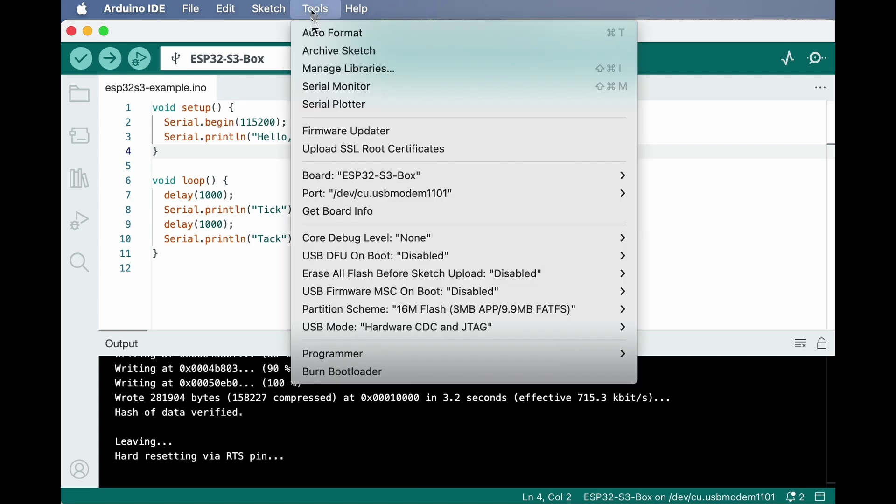
pyautogui.click(349, 91)
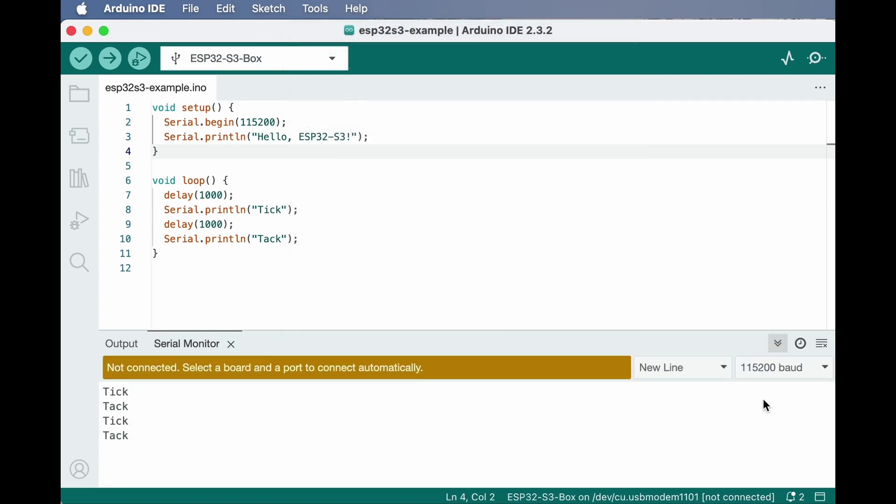